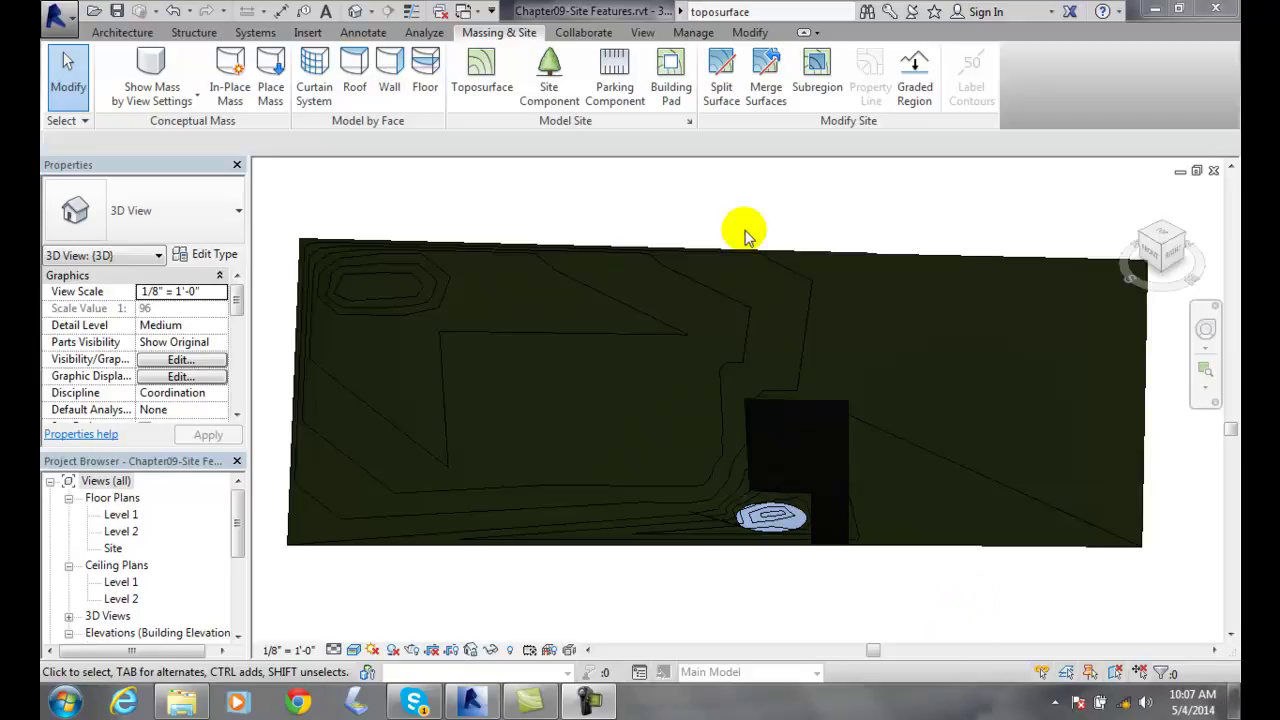
{"action": "left_click", "coordinate": [690, 122]}
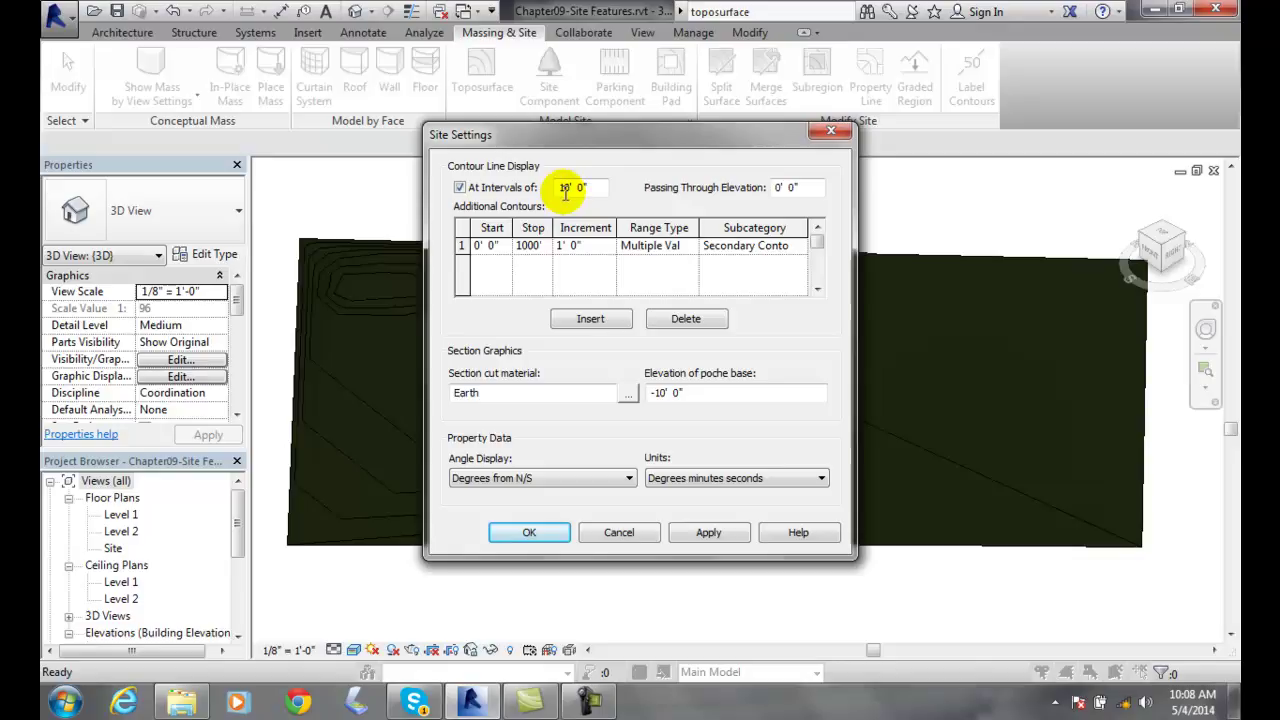
- Change the Site Settings contour interval from 10' to 5'
{"action": "left_click", "coordinate": [567, 187]}
{"action": "left_click", "coordinate": [567, 187]}
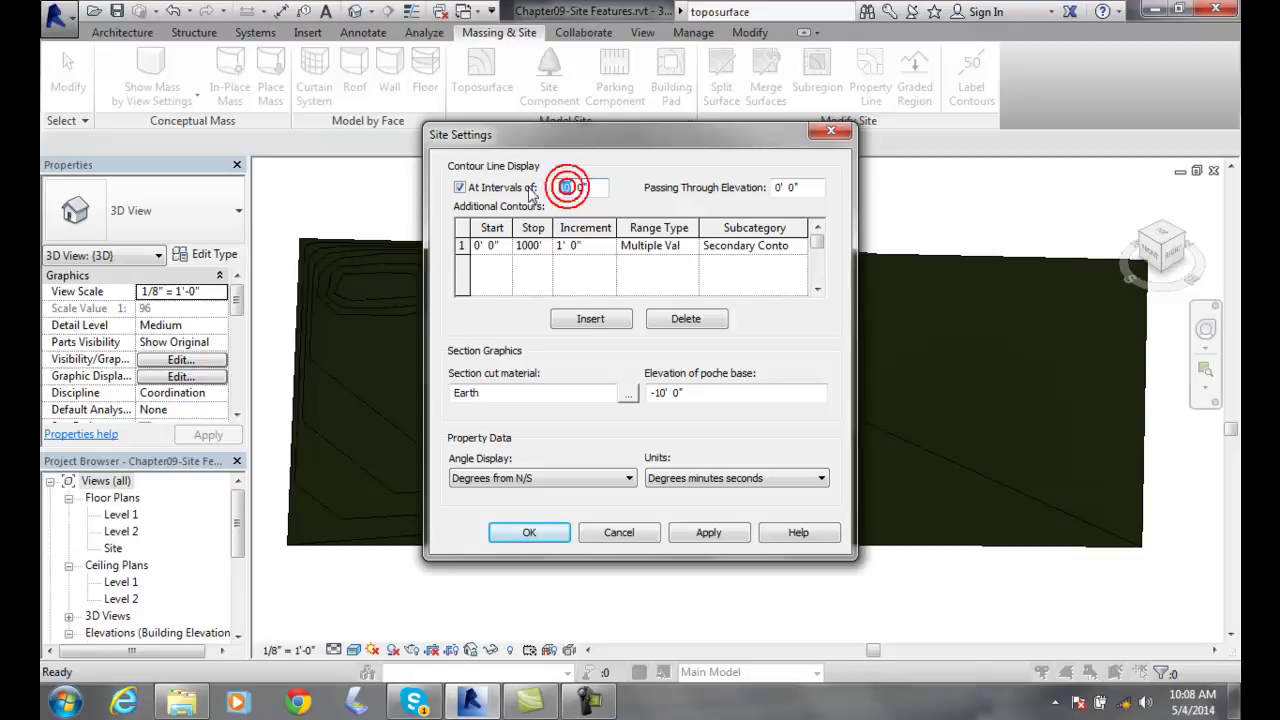
{"action": "left_click", "coordinate": [567, 187]}
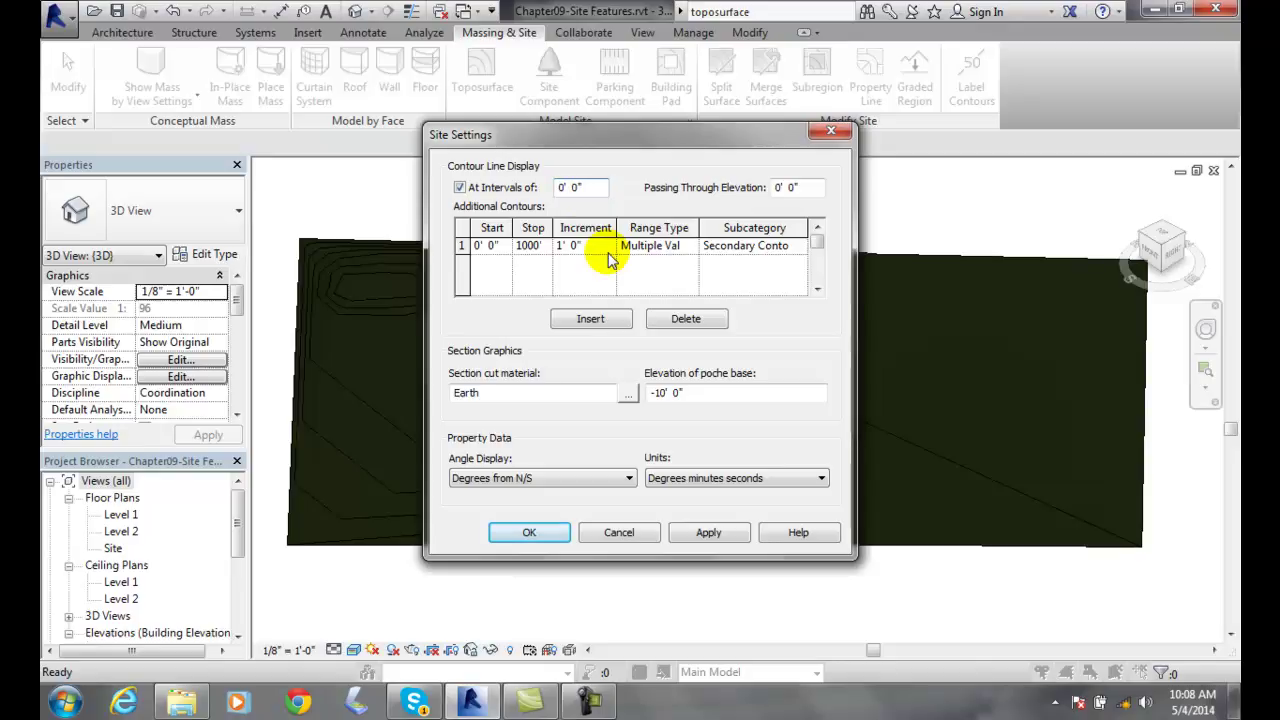
{"action": "key", "text": "Delete"}
{"action": "key", "text": "Delete"}
{"action": "type", "text": "5"}
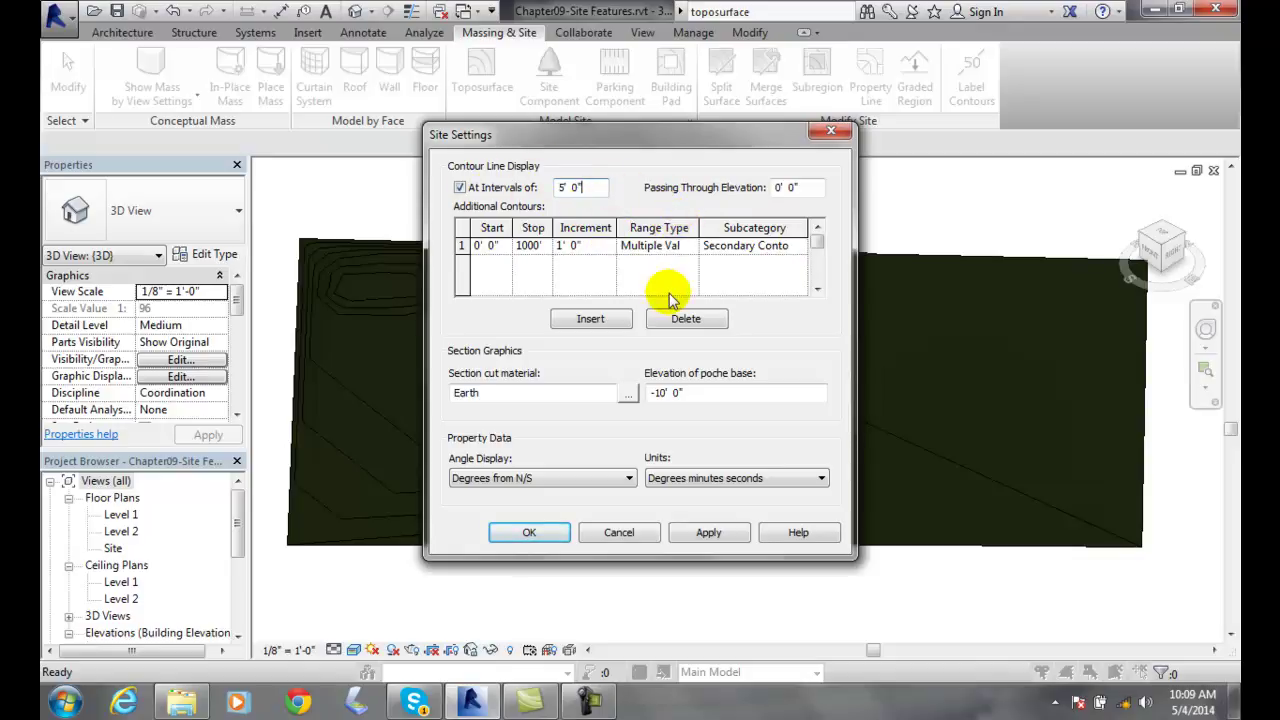
- Insert a second additional-contour row, then delete it to keep only the 0–1000' range
{"action": "left_click", "coordinate": [592, 320]}
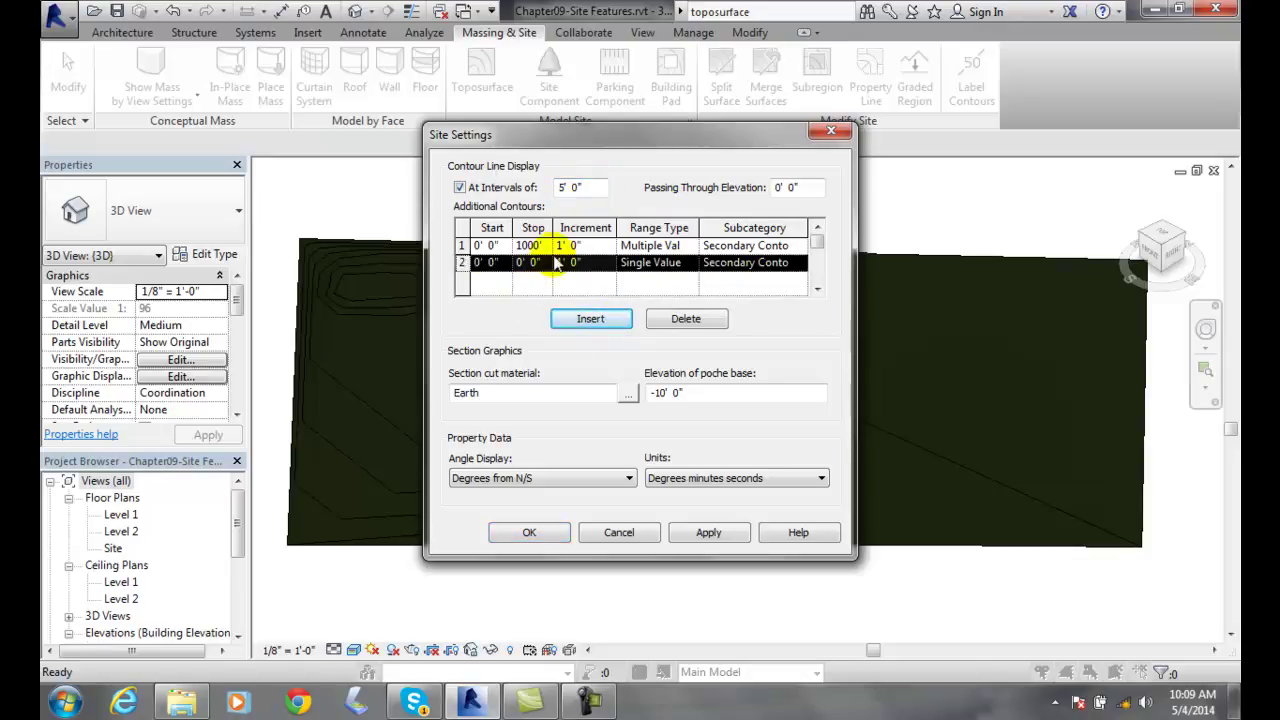
{"action": "left_click", "coordinate": [697, 326]}
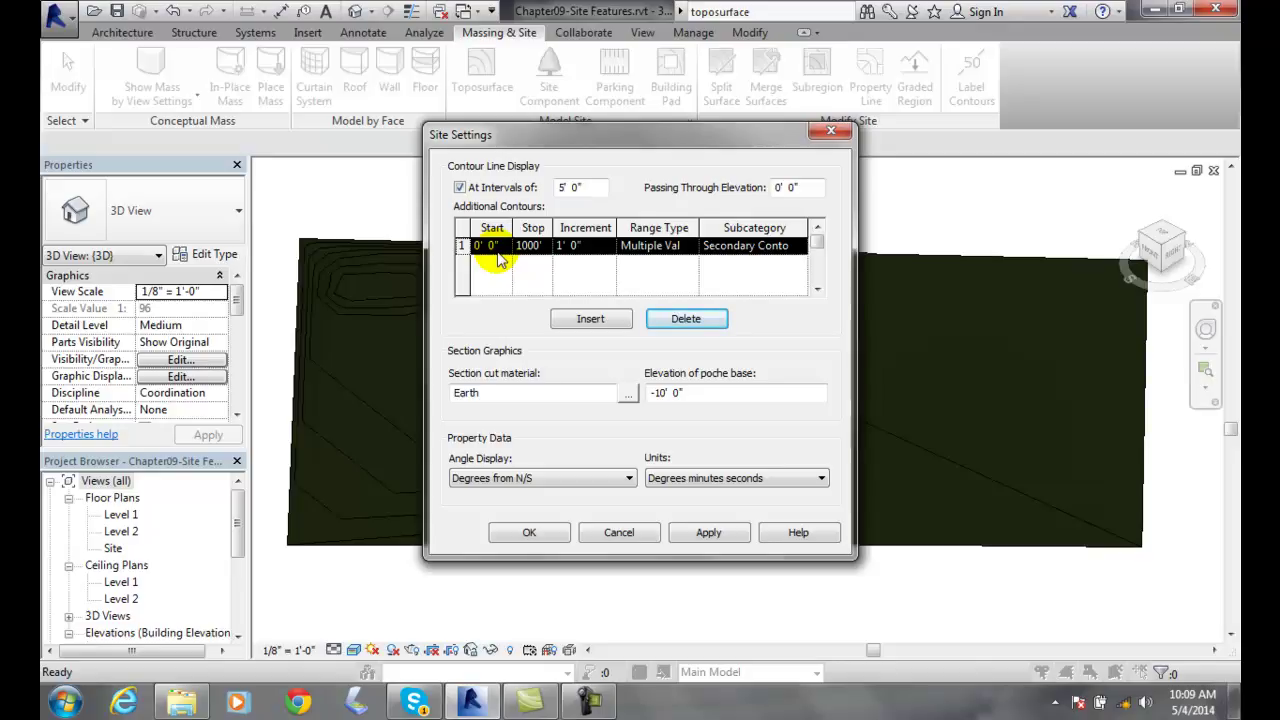
- Set the additional contours to Start 500' and Stop 800', keeping the 1' increment
{"action": "left_click", "coordinate": [539, 257]}
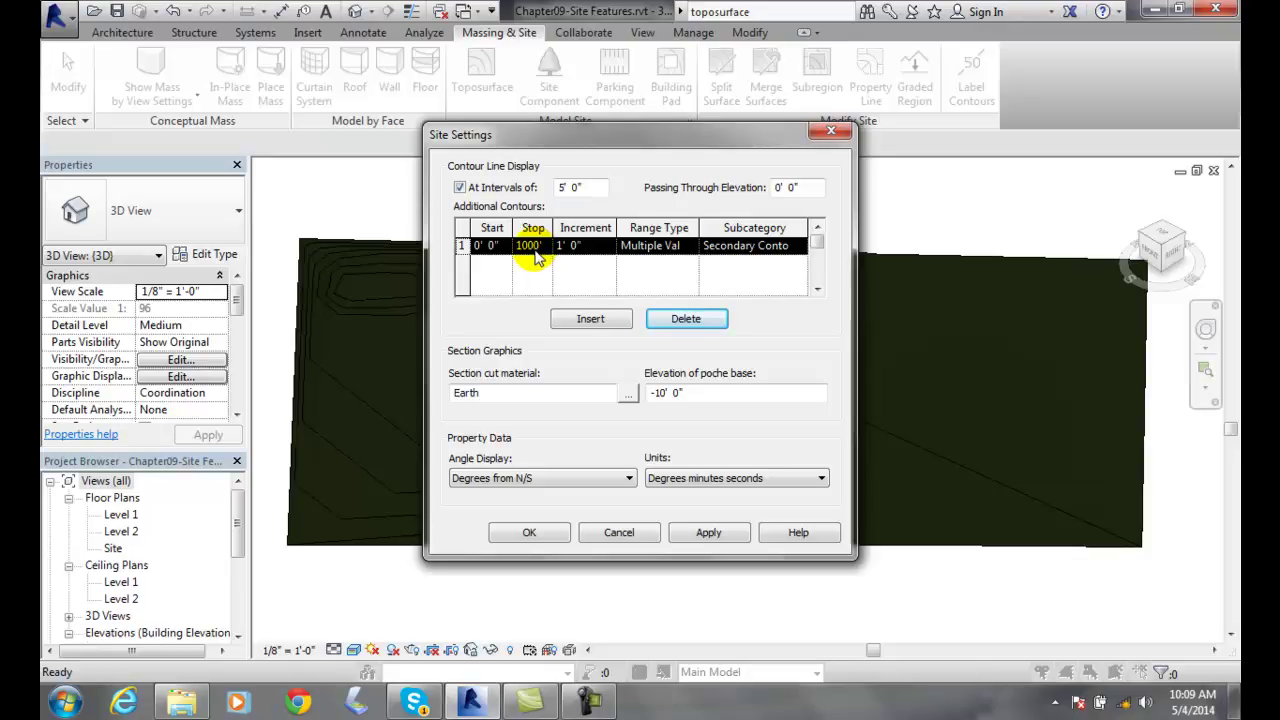
{"action": "left_click", "coordinate": [478, 246]}
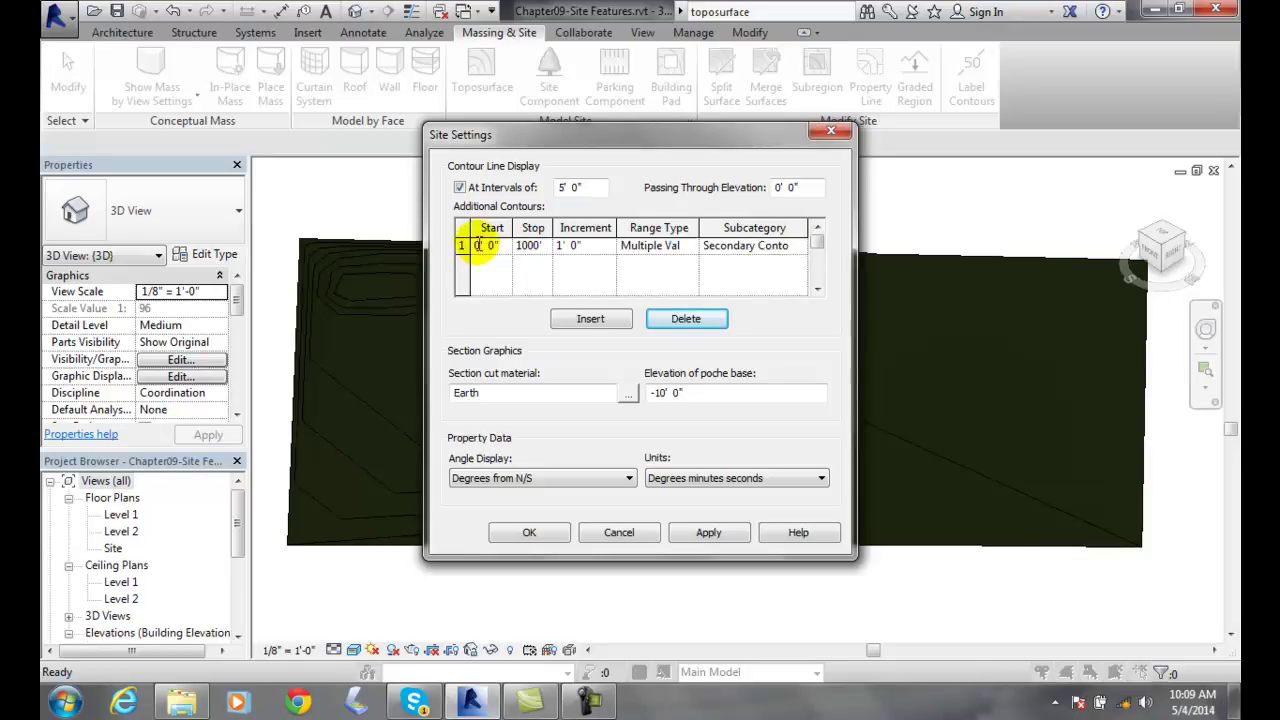
{"action": "double_click", "coordinate": [478, 246]}
{"action": "type", "text": "5"}
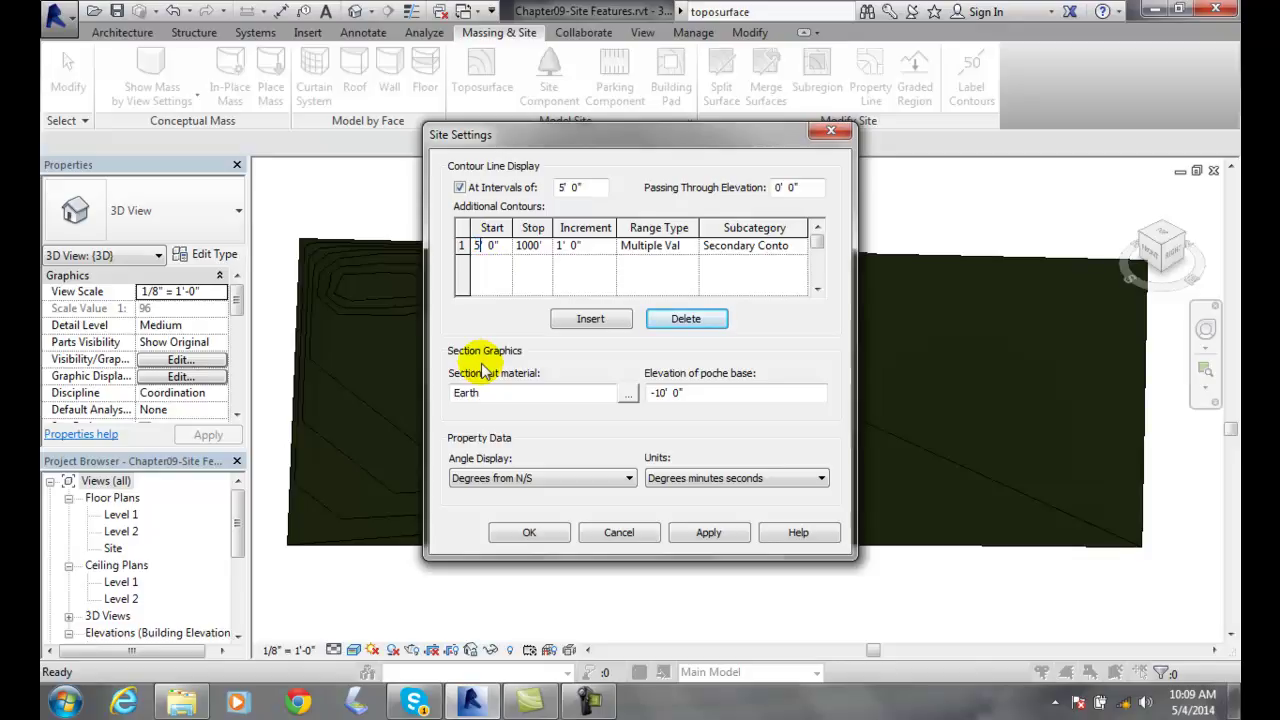
{"action": "type", "text": "00"}
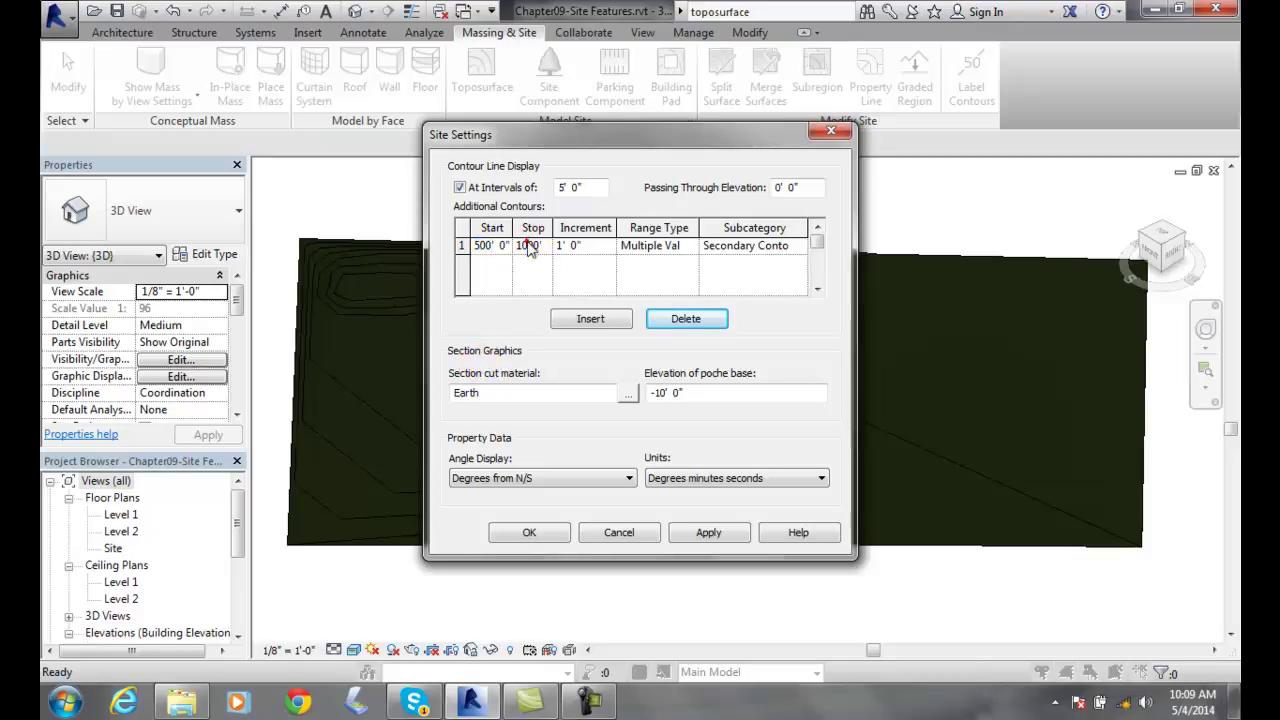
{"action": "left_click", "coordinate": [524, 247]}
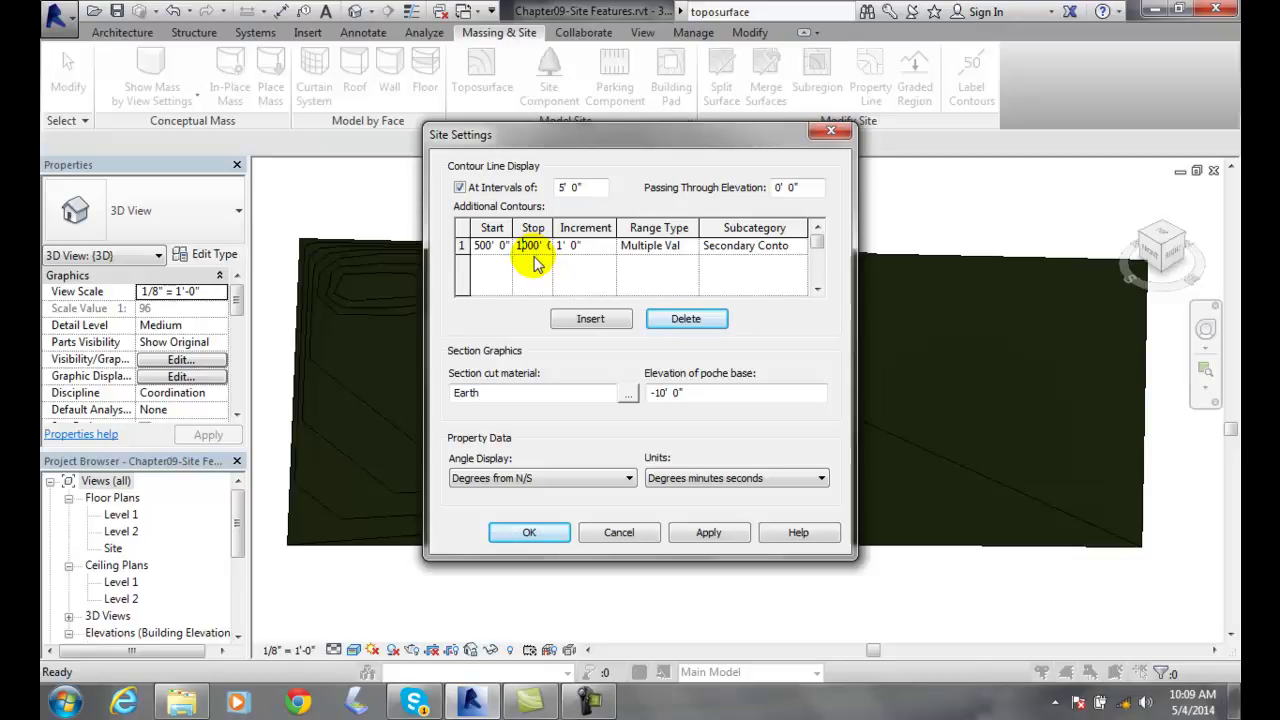
{"action": "left_click", "coordinate": [527, 245]}
{"action": "key", "text": "Delete"}
{"action": "type", "text": "5"}
{"action": "left_click_drag", "start_coordinate": [527, 245], "coordinate": [516, 245]}
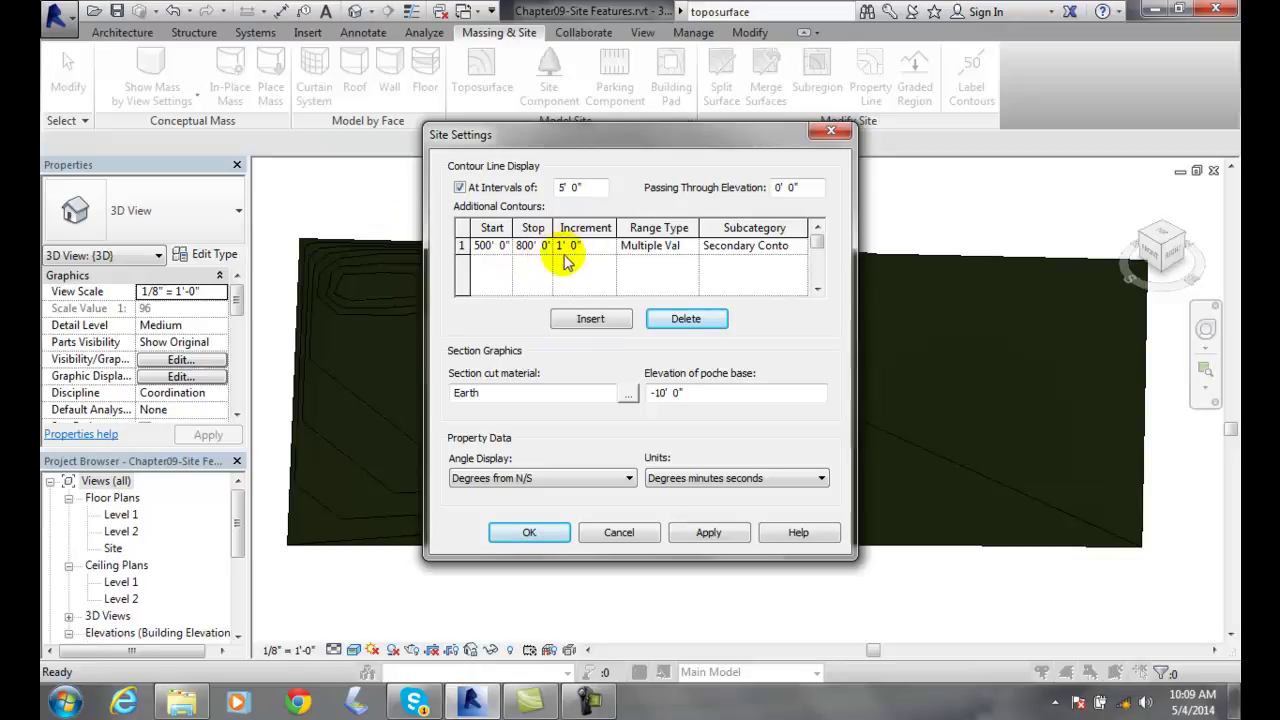
{"action": "double_click", "coordinate": [521, 254]}
{"action": "left_click", "coordinate": [521, 254]}
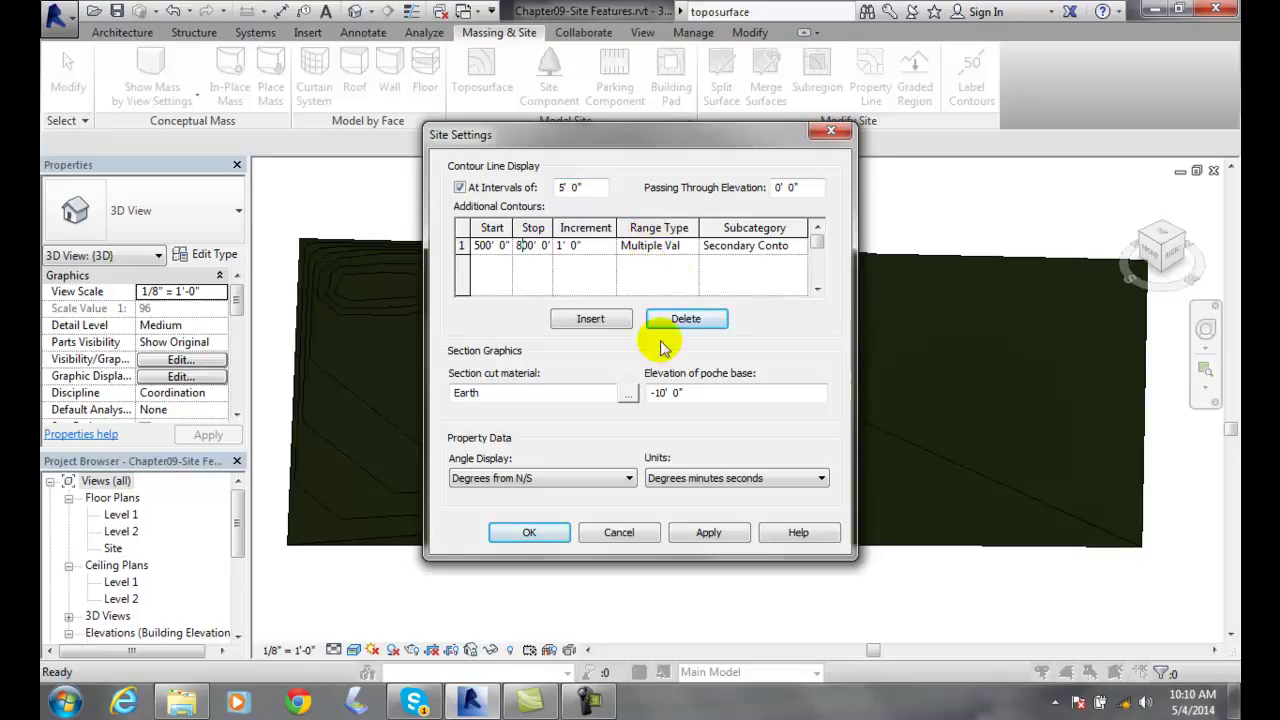
{"action": "left_click", "coordinate": [625, 396]}
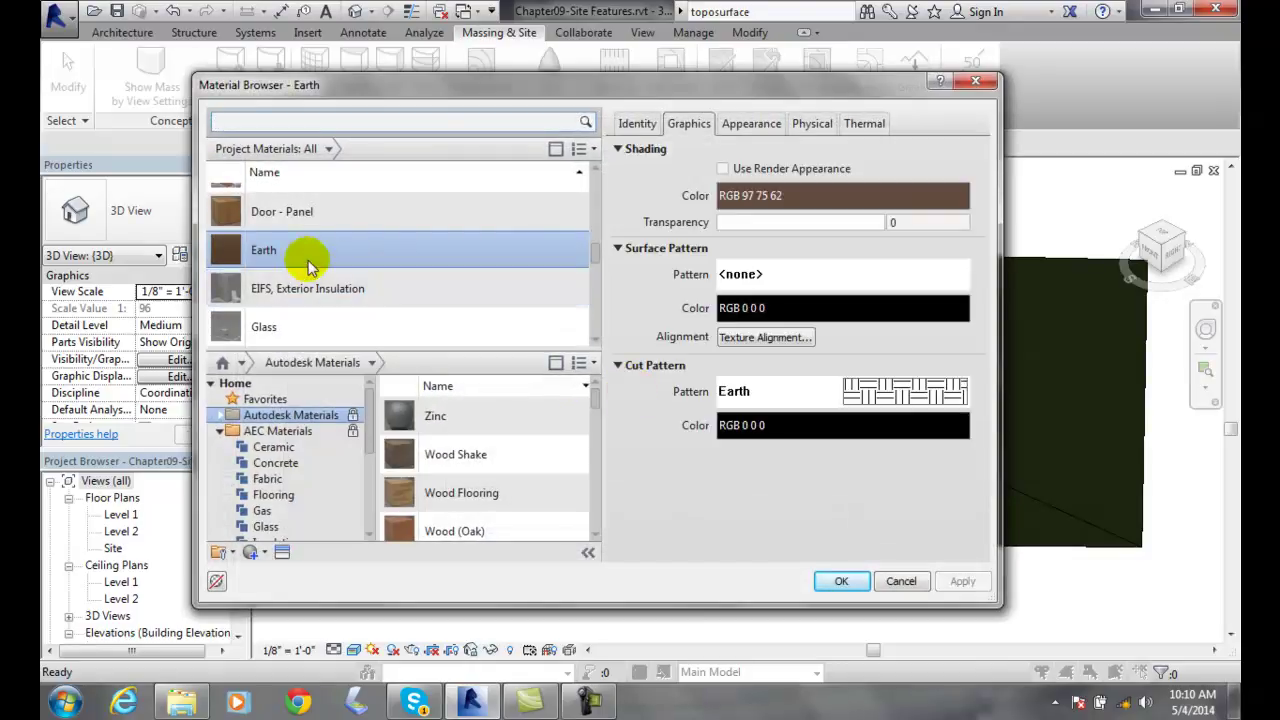
{"action": "left_click", "coordinate": [905, 581]}
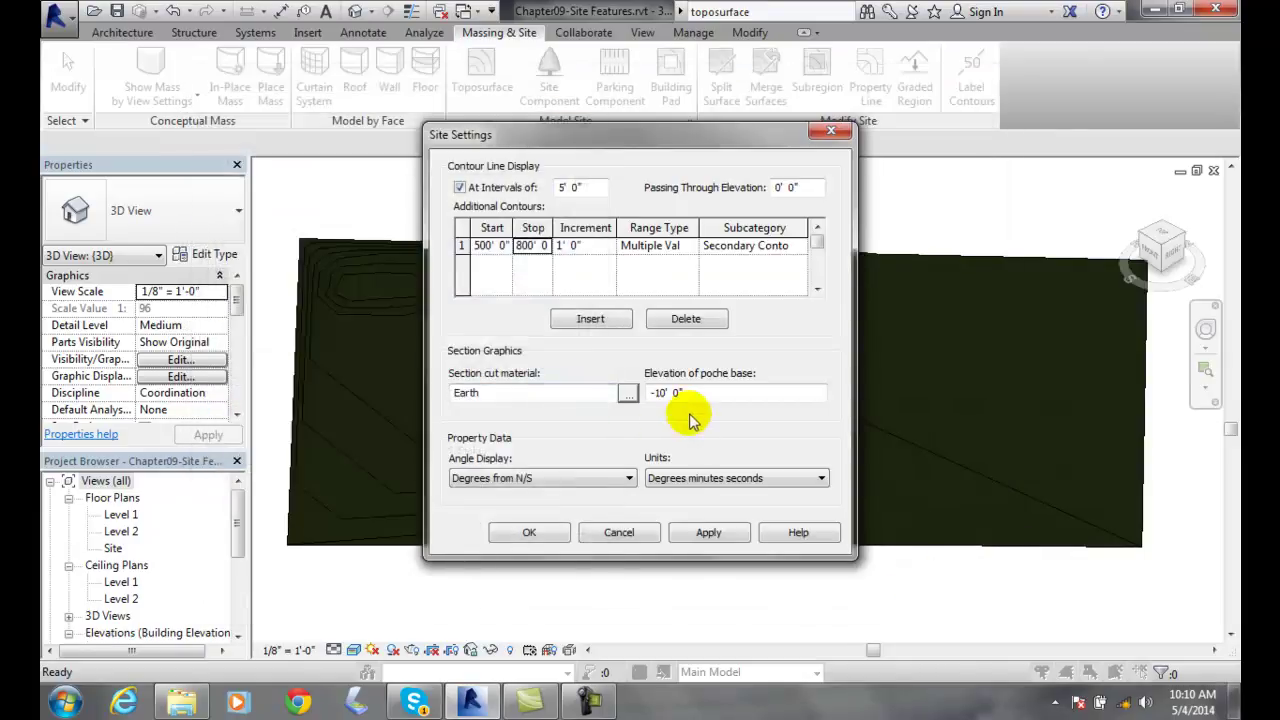
{"action": "left_click", "coordinate": [703, 392]}
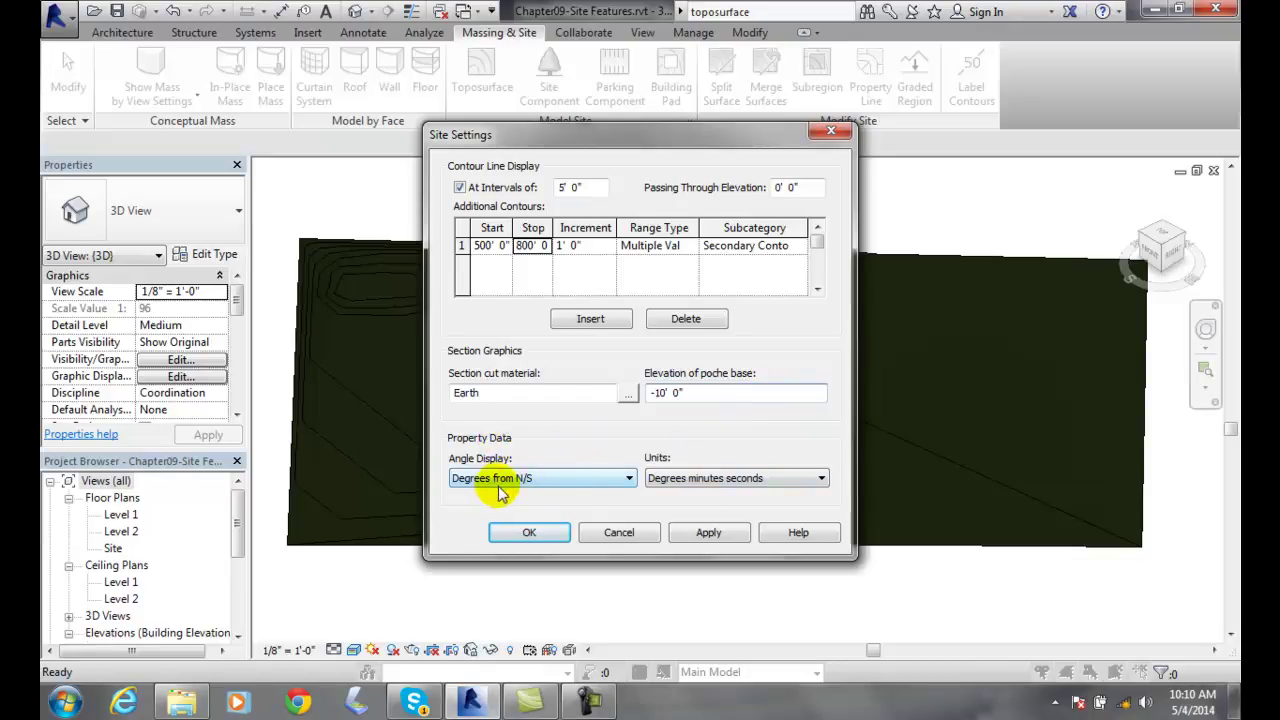
- Keep angle display as Degrees from N/S in degrees-minutes-seconds, then apply the settings
{"action": "left_click", "coordinate": [630, 479]}
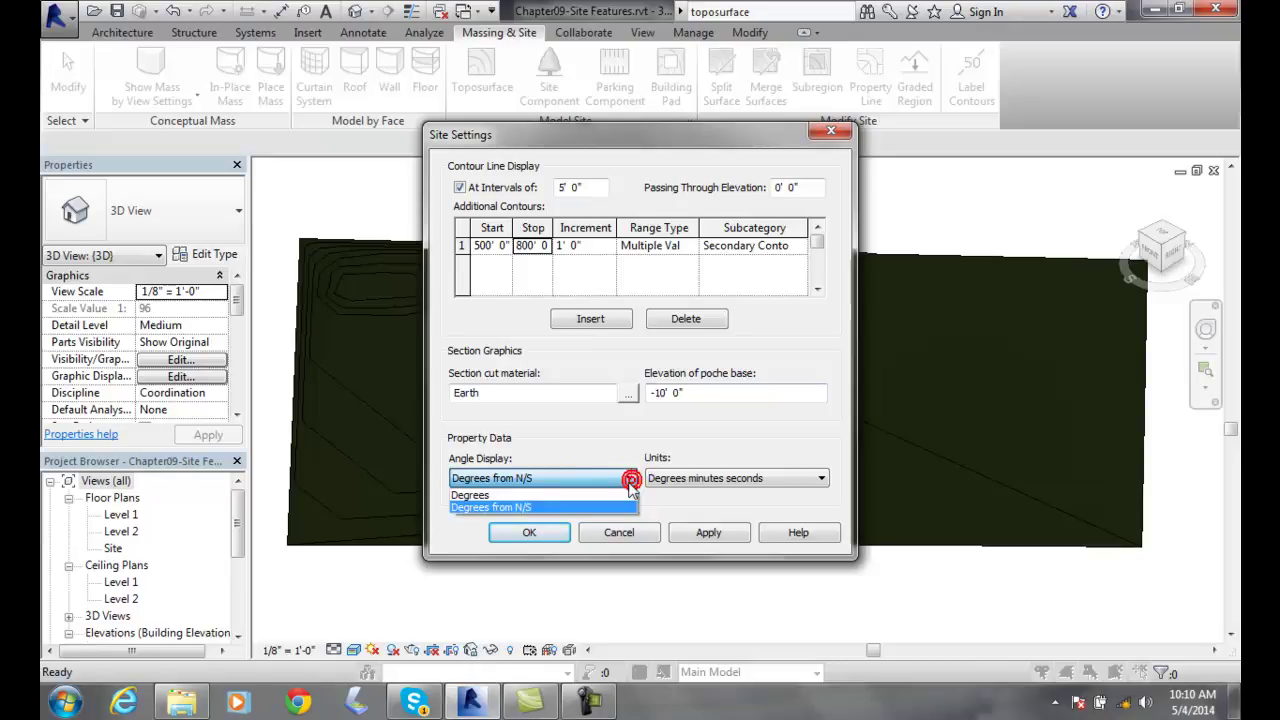
{"action": "left_click", "coordinate": [524, 508]}
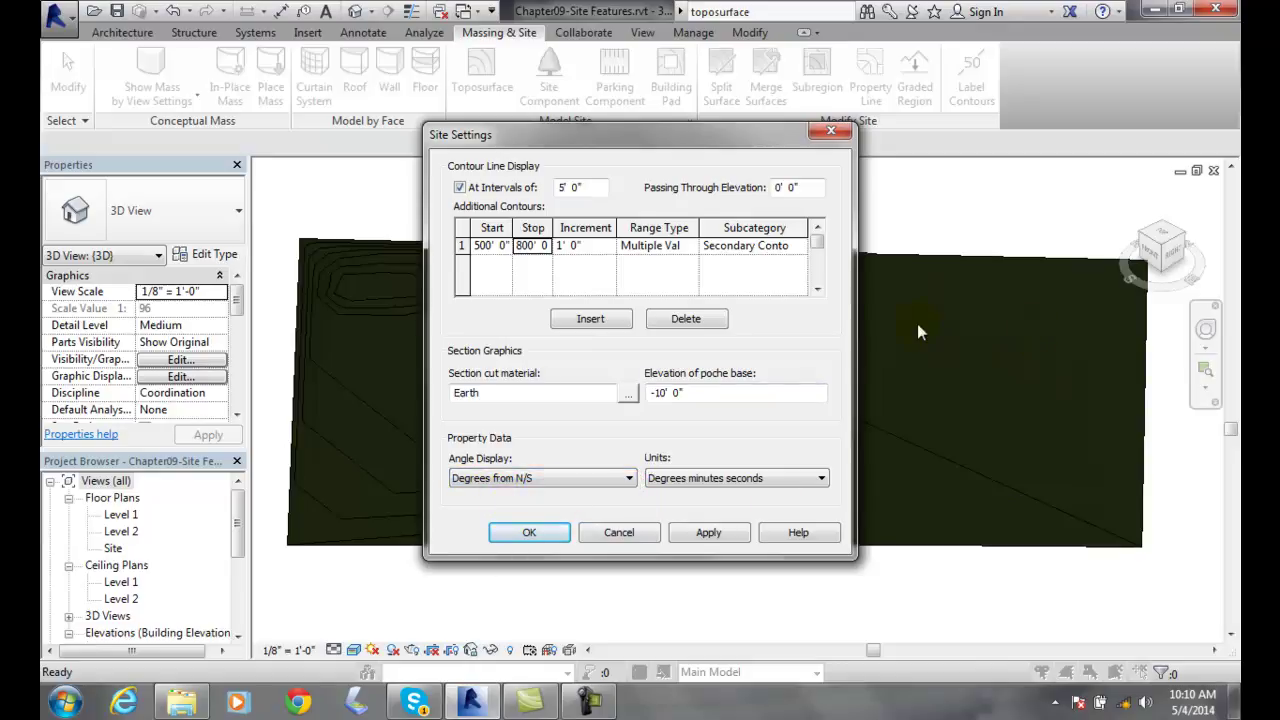
{"action": "left_click", "coordinate": [821, 479]}
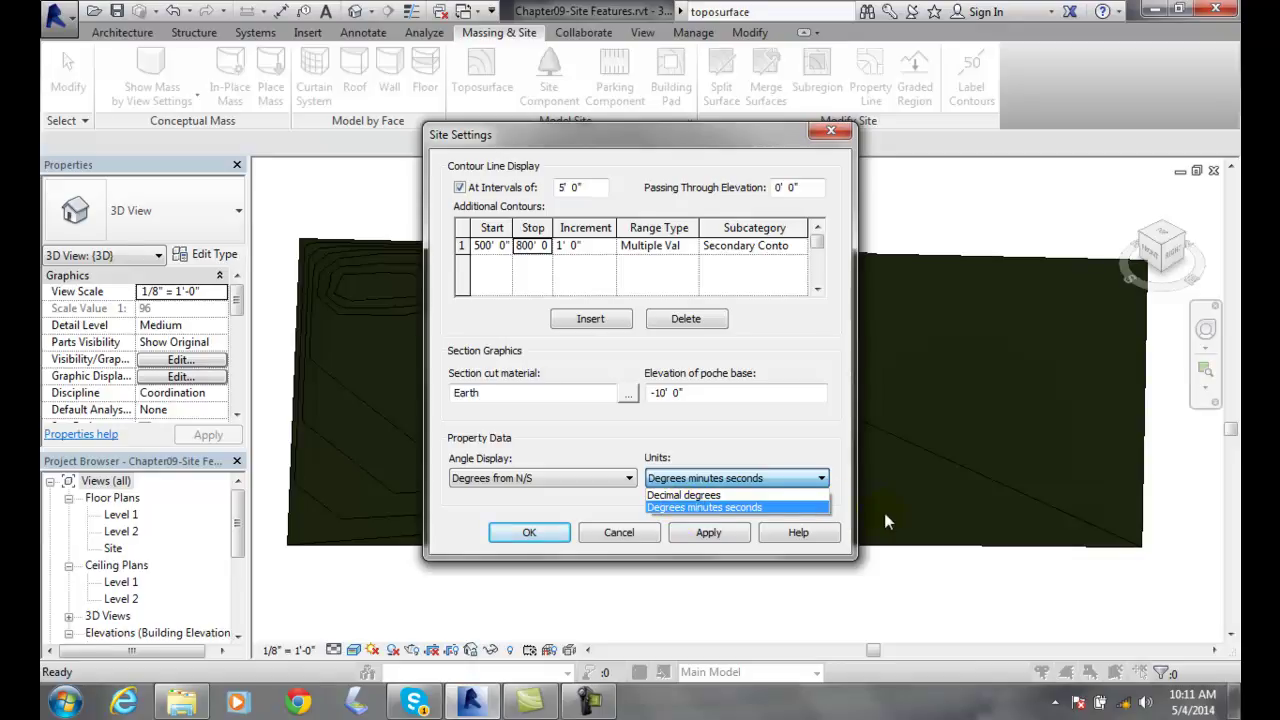
{"action": "left_click", "coordinate": [908, 498]}
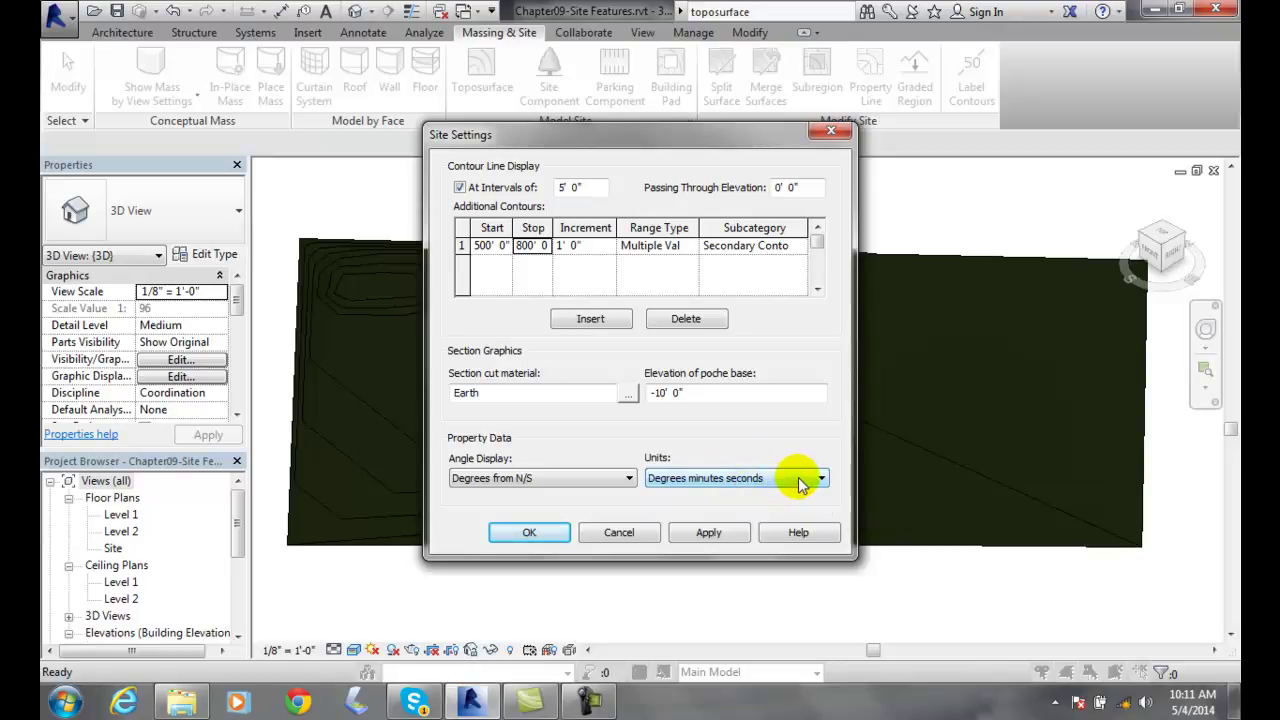
{"action": "left_click", "coordinate": [721, 533]}
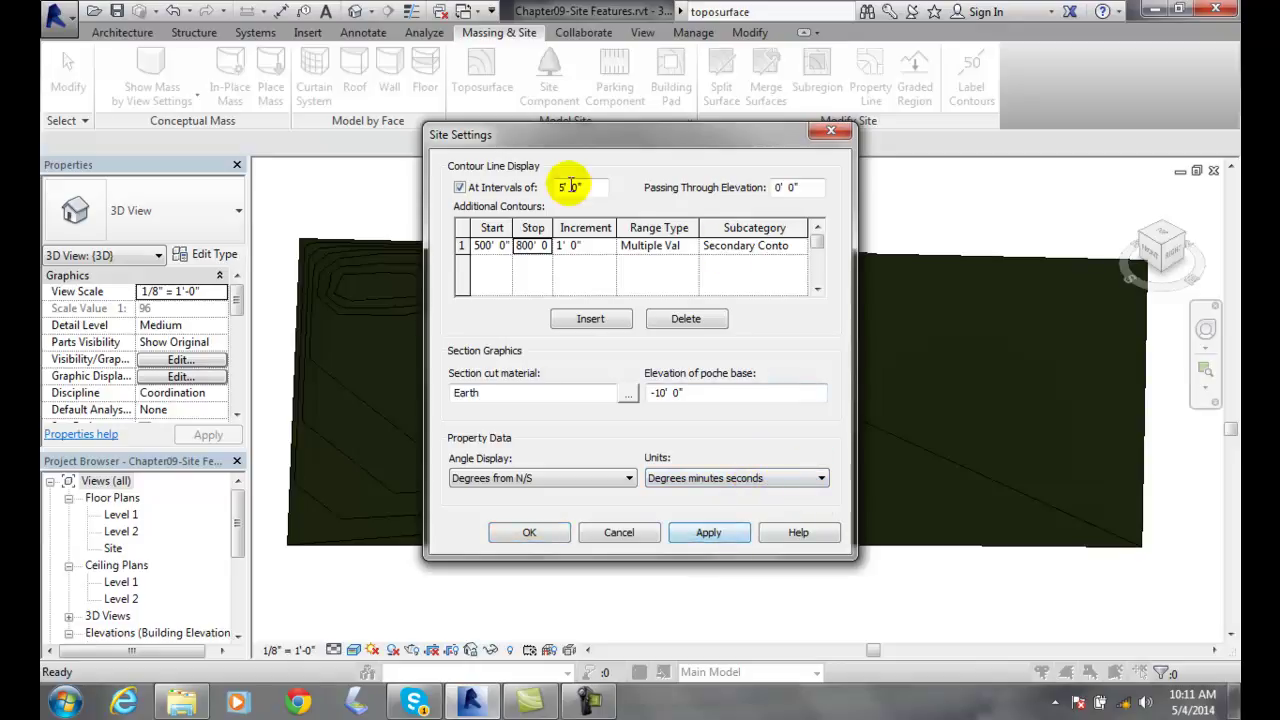
- Accept the Site Settings and deselect the subregion in the 3D view
{"action": "left_click", "coordinate": [556, 536]}
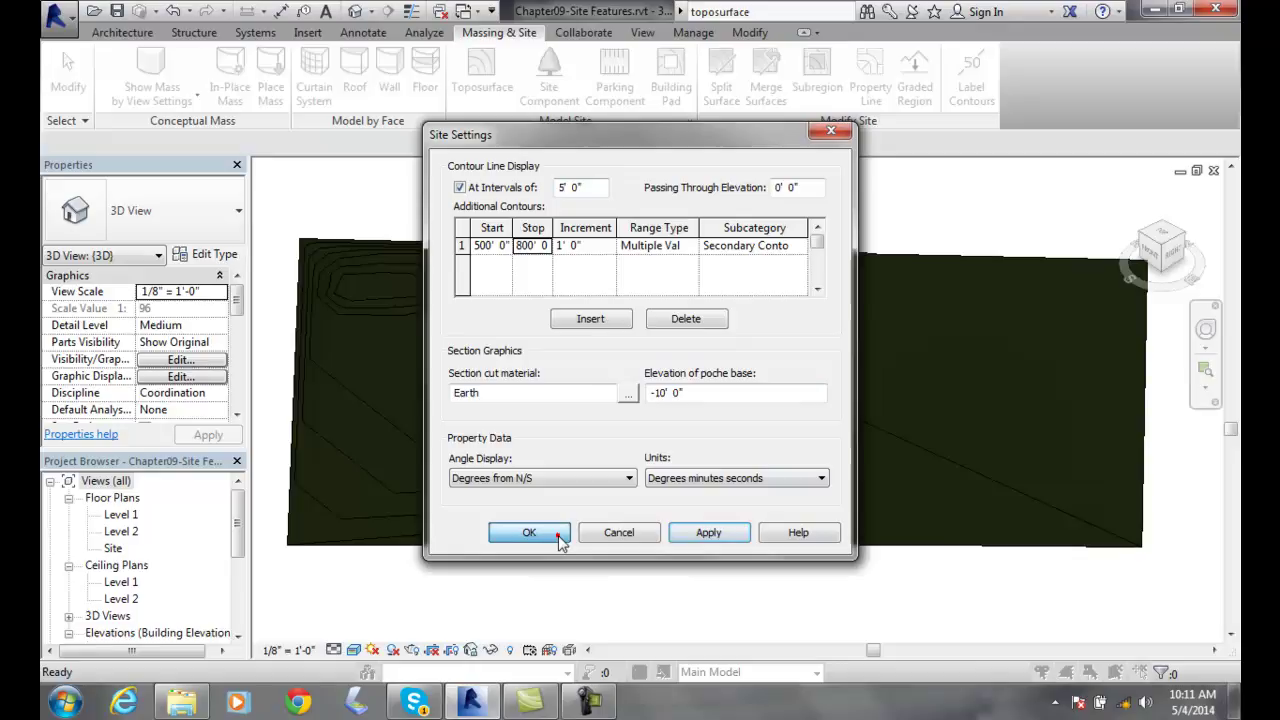
{"action": "left_click", "coordinate": [587, 191]}
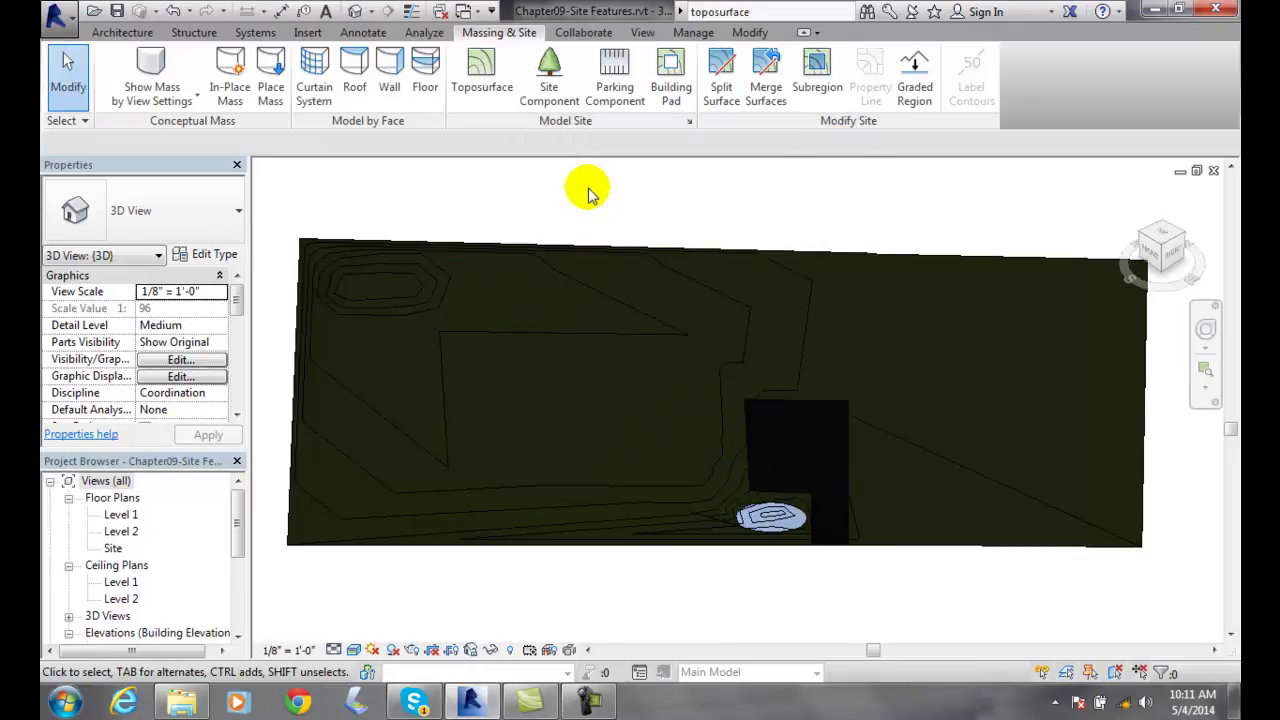